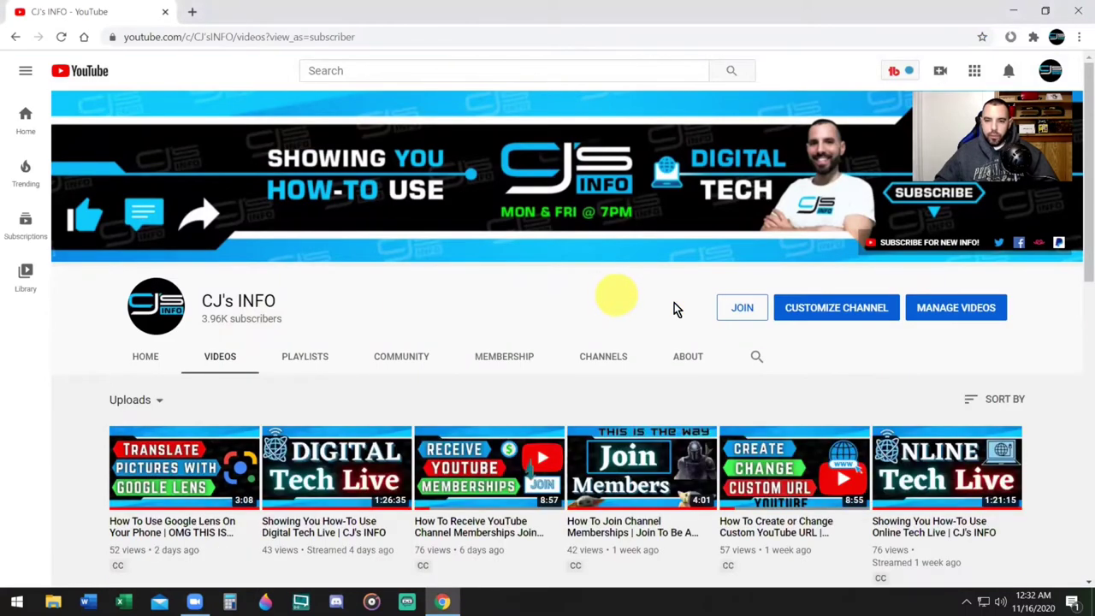
# - Open Canva's home page in a new Chrome tab through a Google search for 'canva'
pyautogui.scroll(-1, 1079, 323)
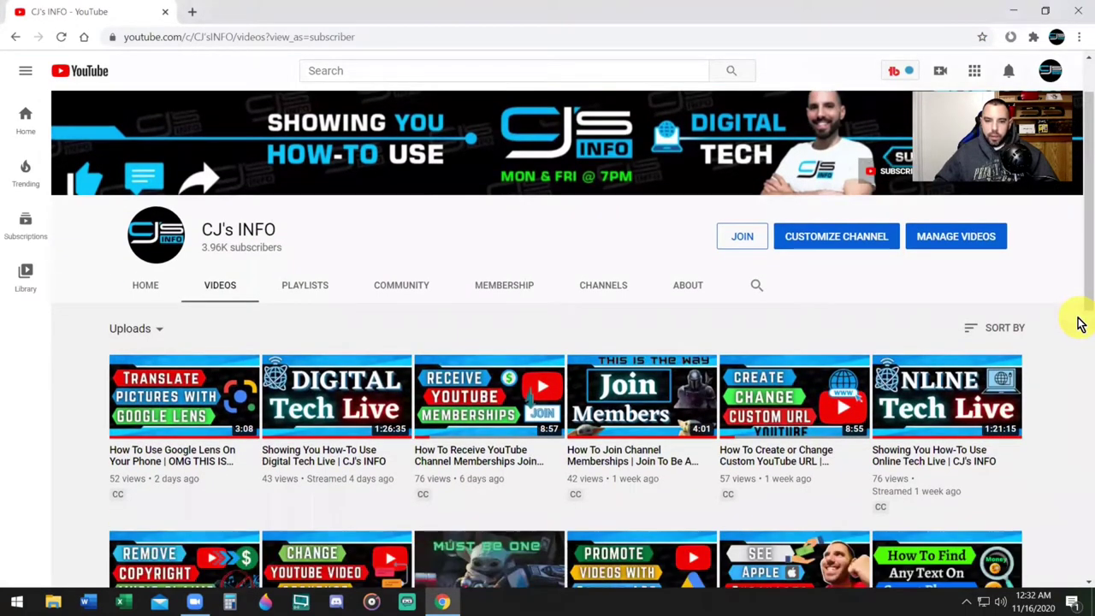
pyautogui.scroll(-2, 1081, 319)
pyautogui.scroll(-2, 1081, 303)
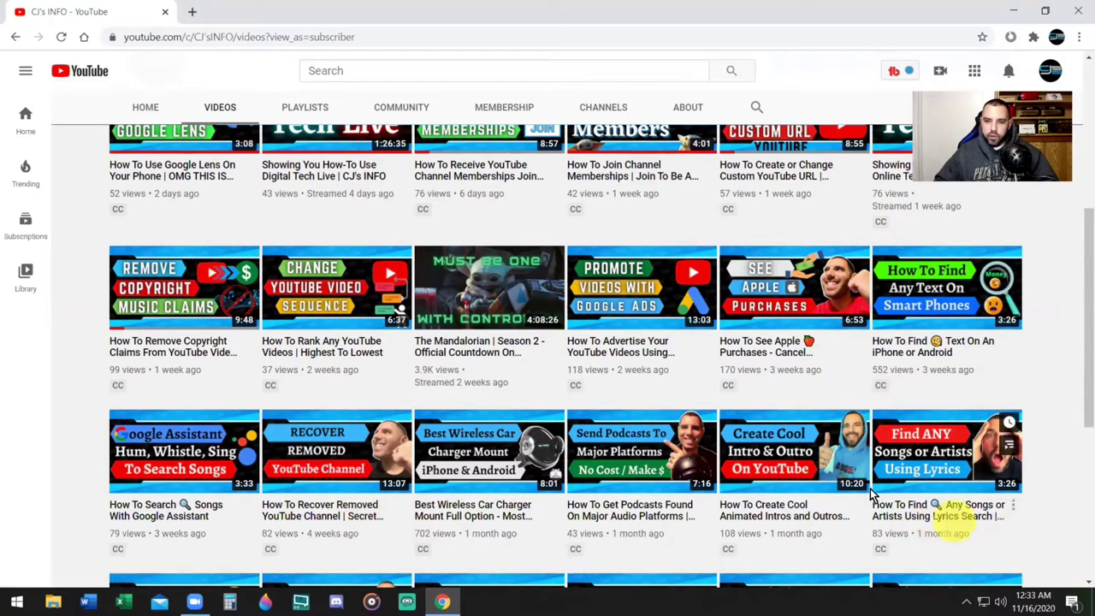
pyautogui.scroll(5, 873, 495)
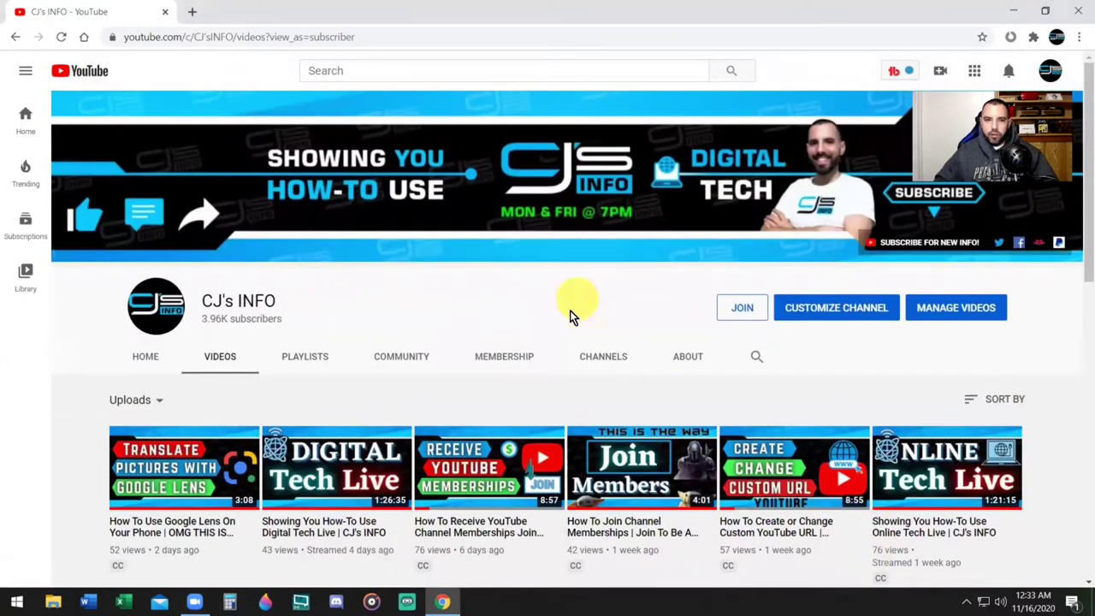
pyautogui.click(193, 12)
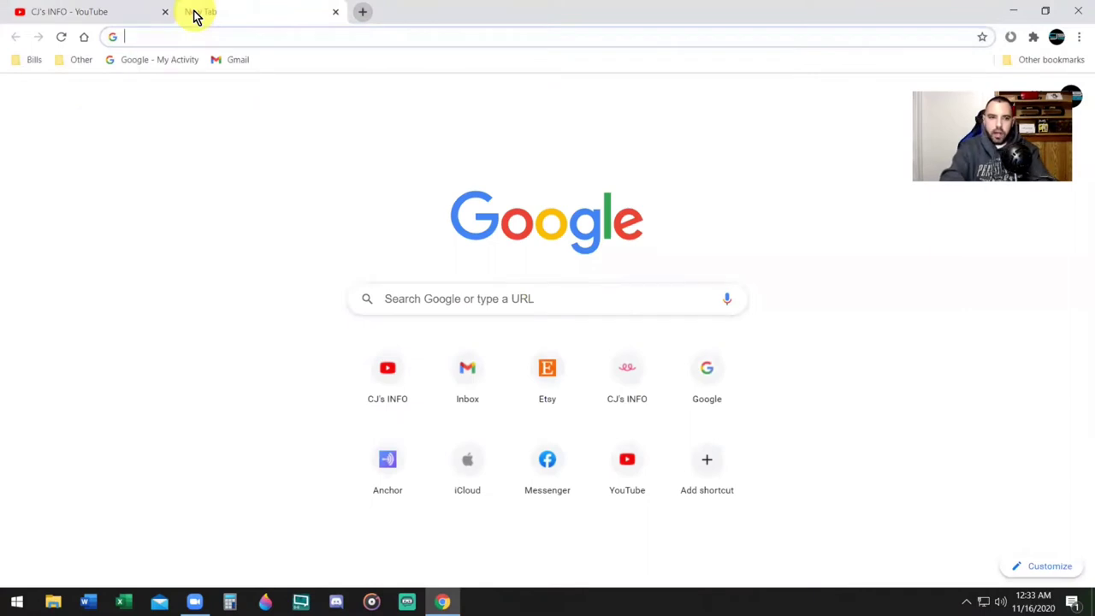
pyautogui.write('canva')
pyautogui.press('Return')
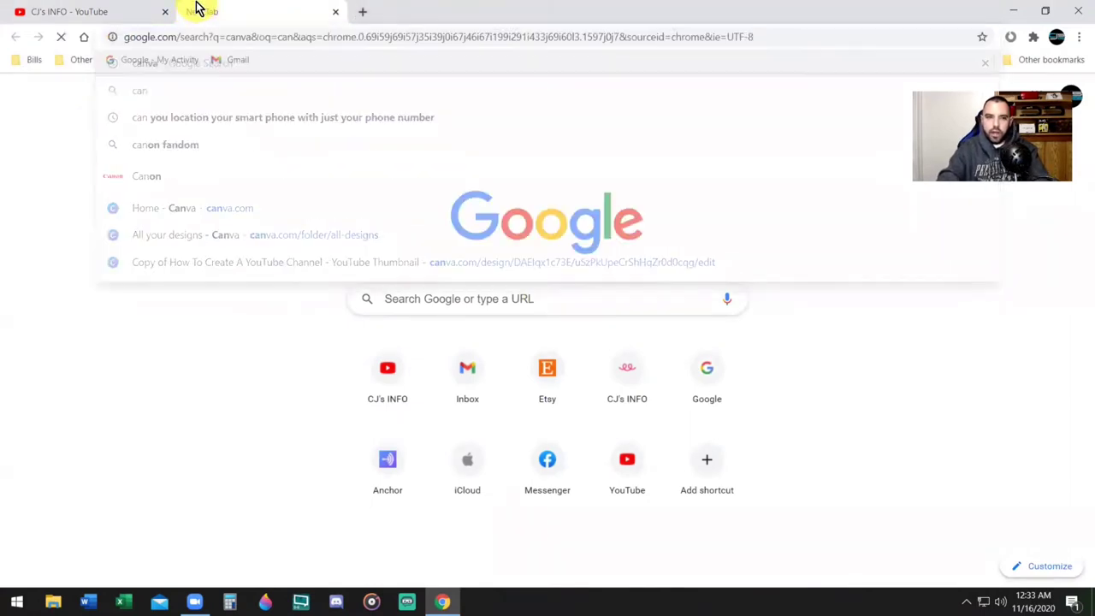
pyautogui.click(166, 200)
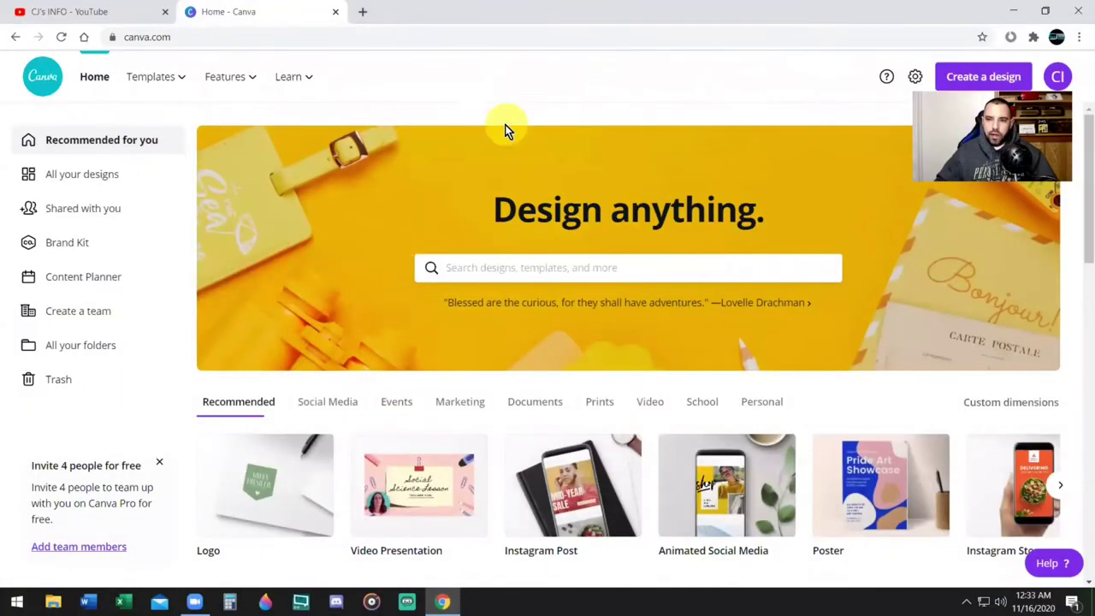
# - Create a blank YouTube Thumbnail design from a 'youtube thumbnail' search
pyautogui.click(993, 81)
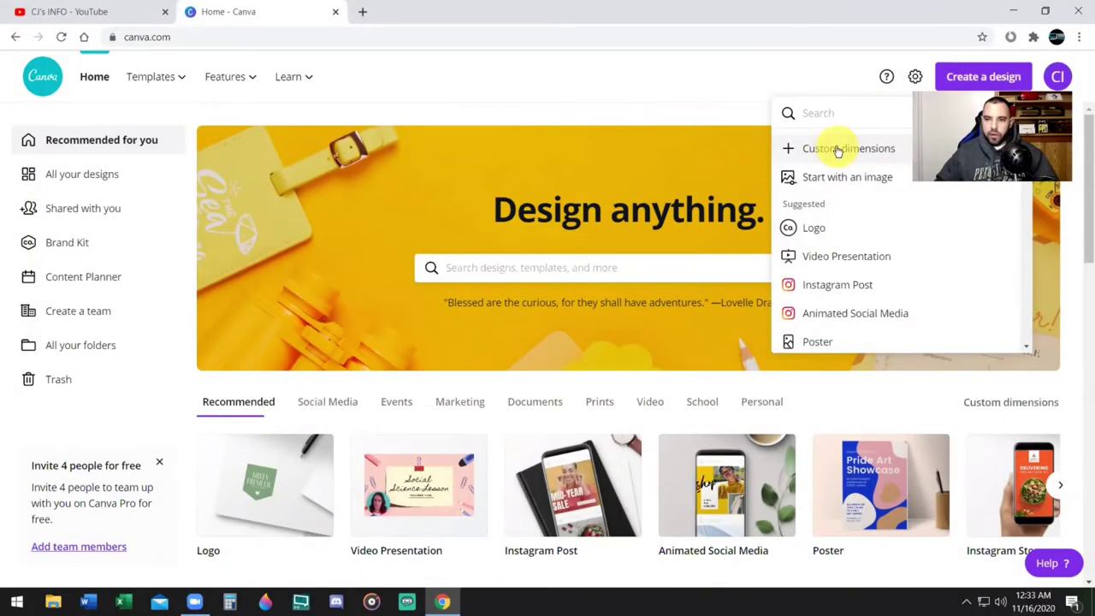
pyautogui.write('you')
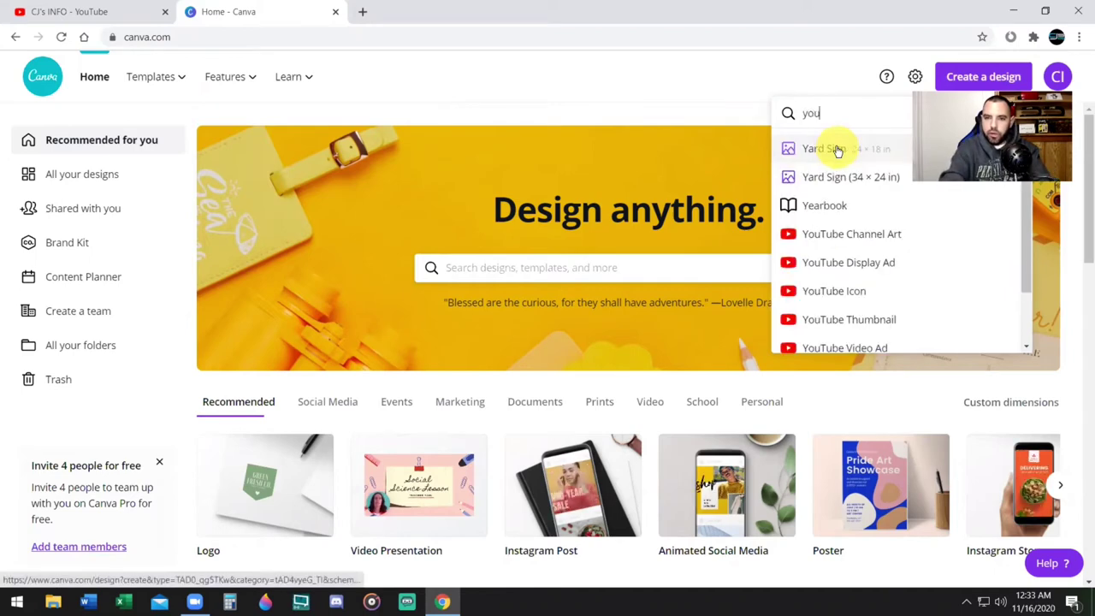
pyautogui.write('tube thumbnail')
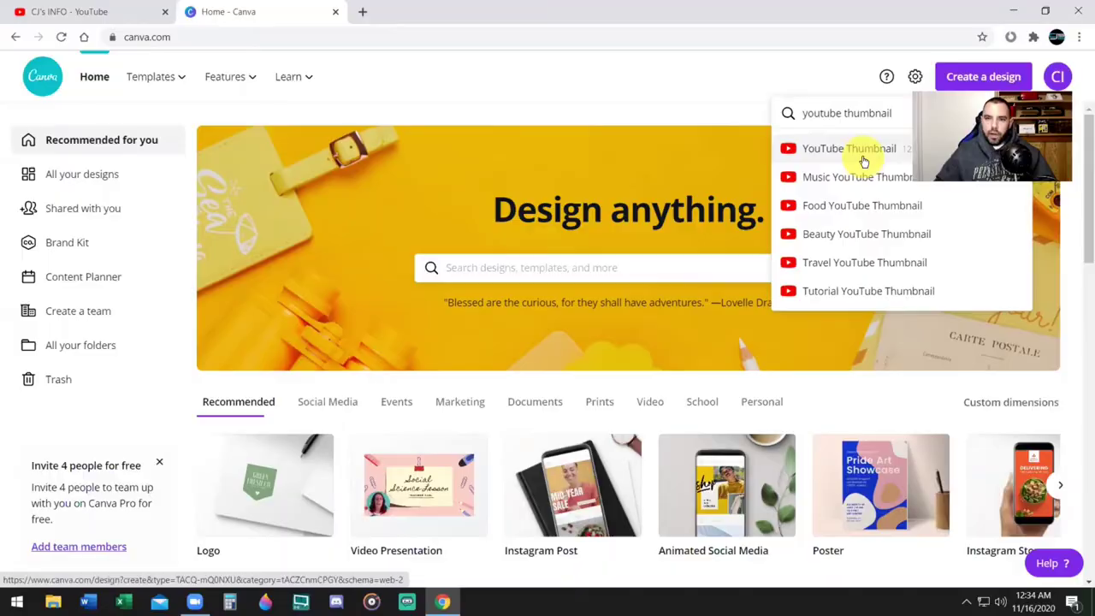
pyautogui.click(862, 154)
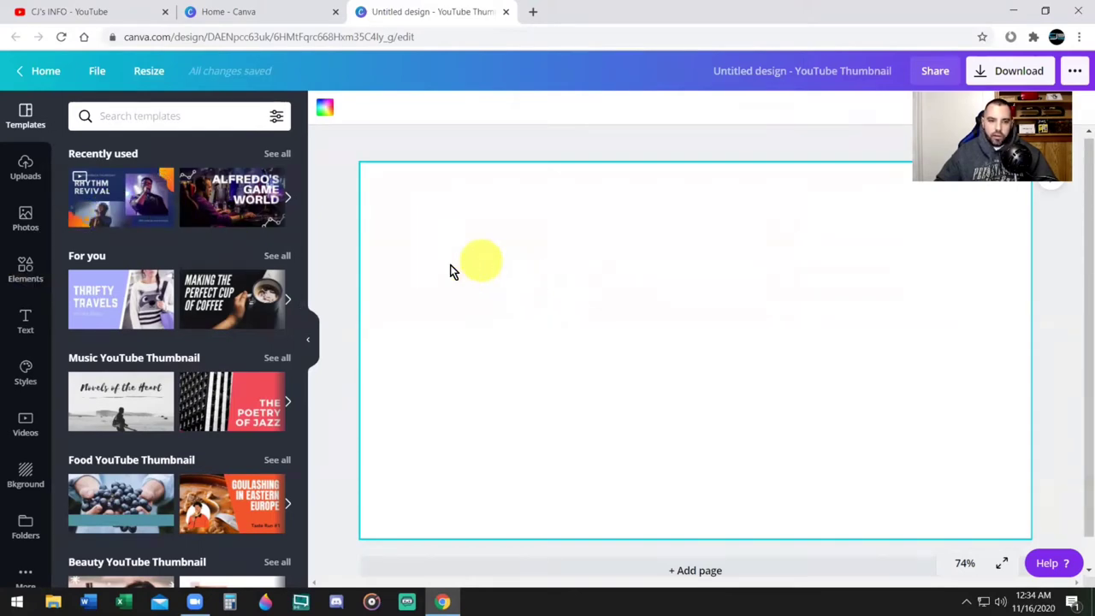
# - Set the pink flower-field landscape as background and add a dog photo from a 'dogs' search
pyautogui.click(39, 471)
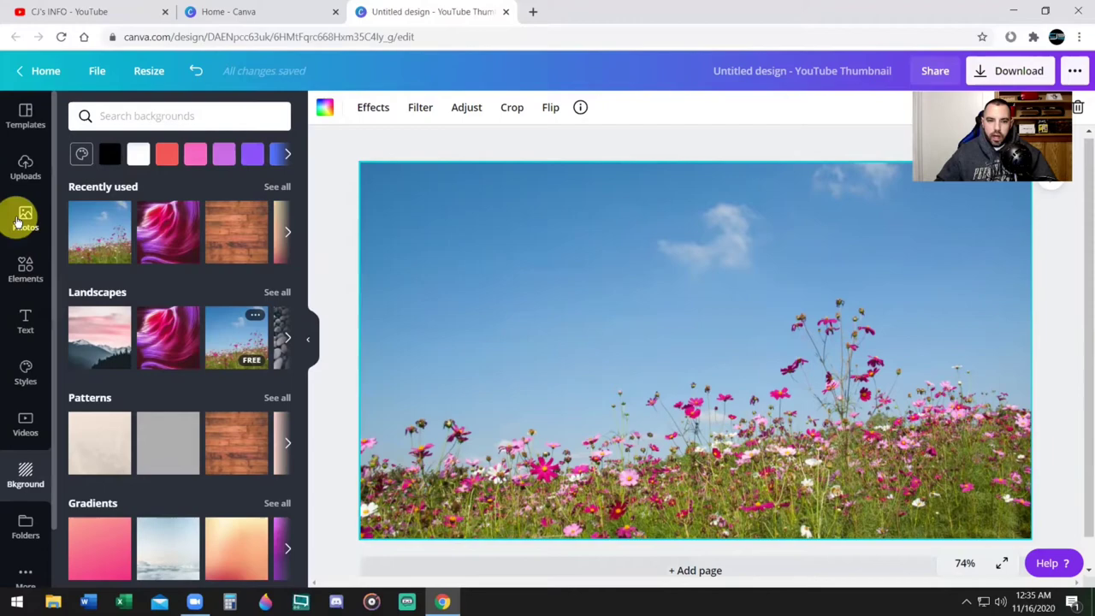
pyautogui.click(25, 224)
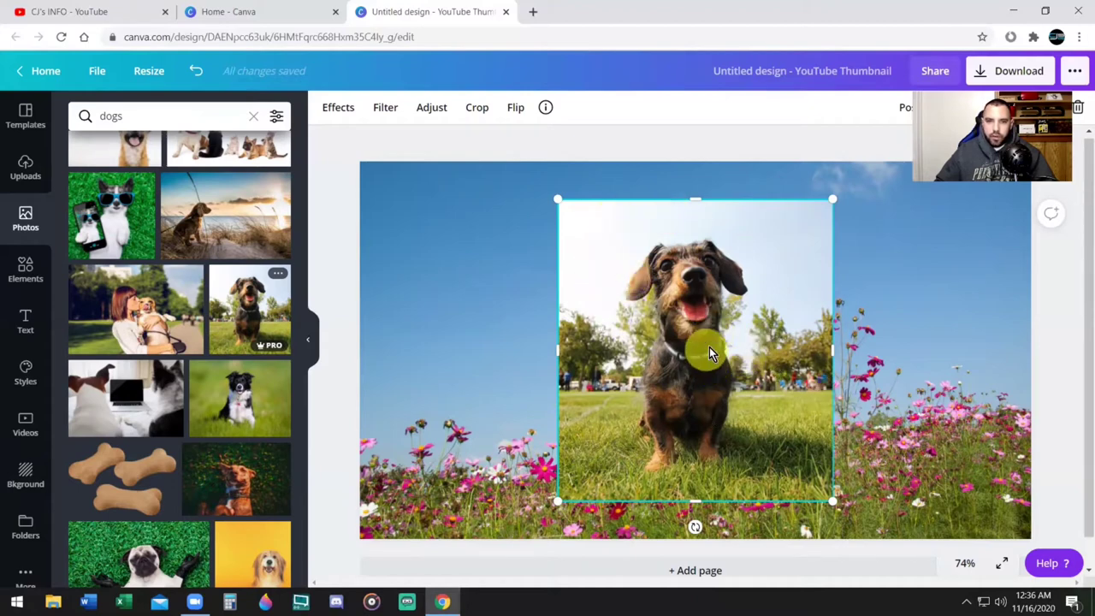
# - Apply Background Remover to the dachshund photo and settle the cut-out among the flowers
pyautogui.click(340, 117)
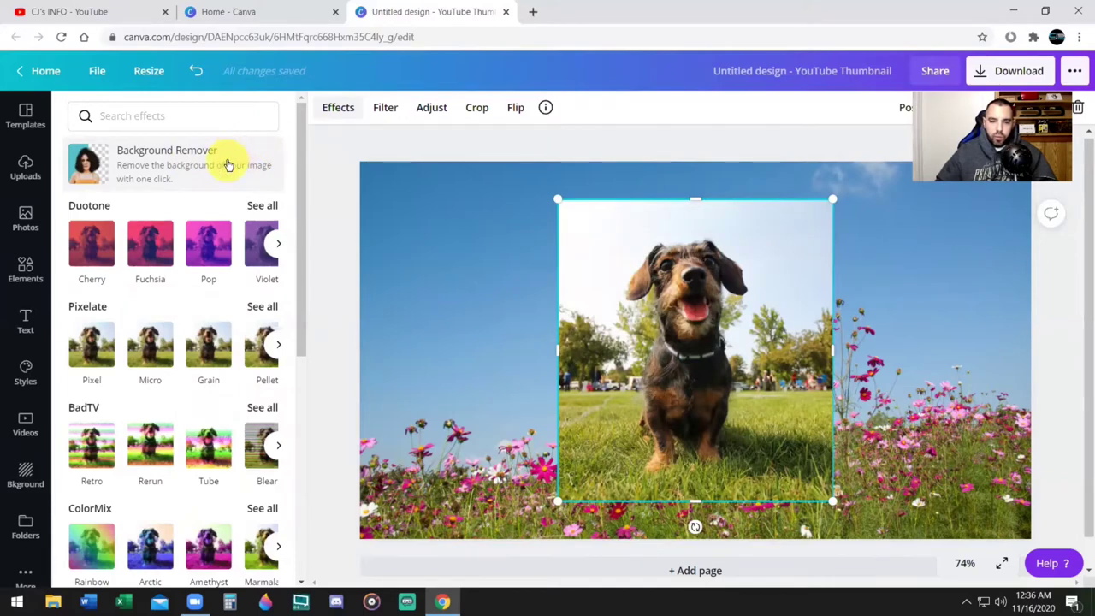
pyautogui.click(227, 163)
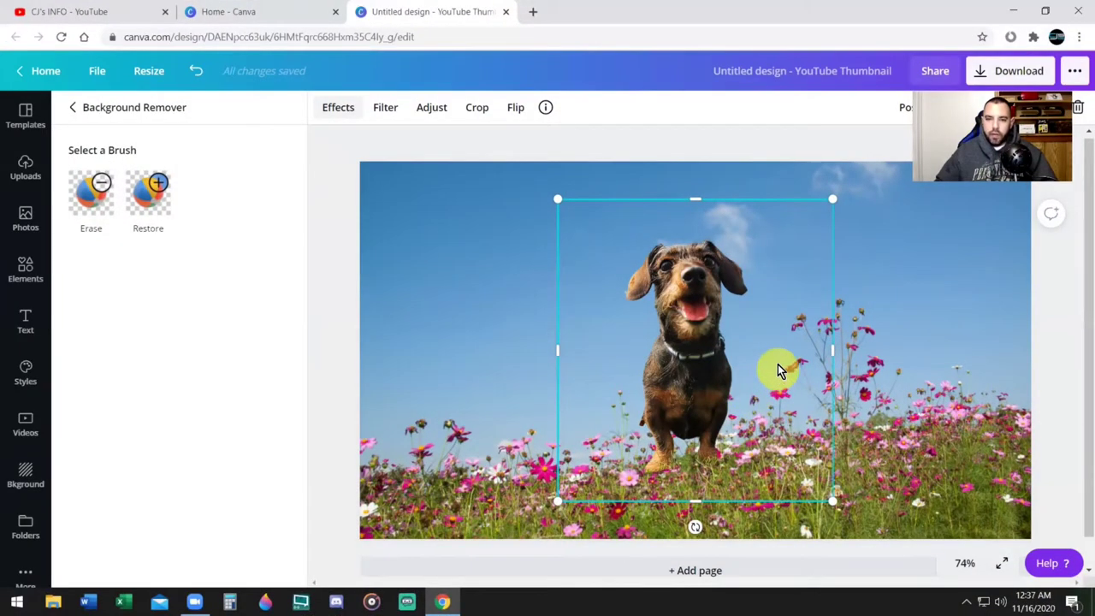
pyautogui.moveTo(715, 340); pyautogui.dragTo(713, 367)
pyautogui.click(894, 352)
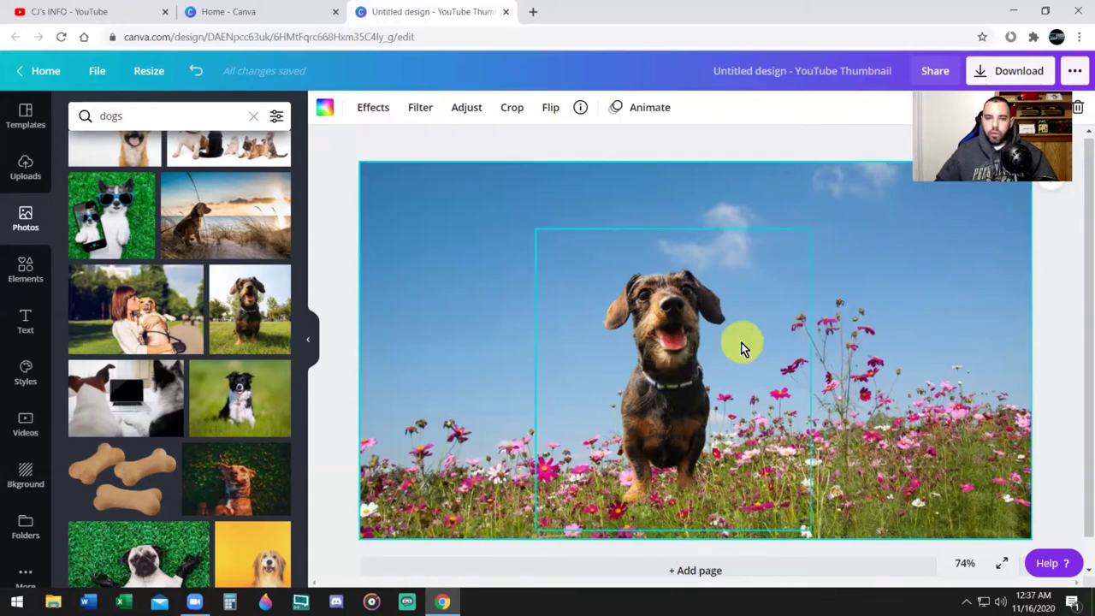
pyautogui.rightClick(695, 368)
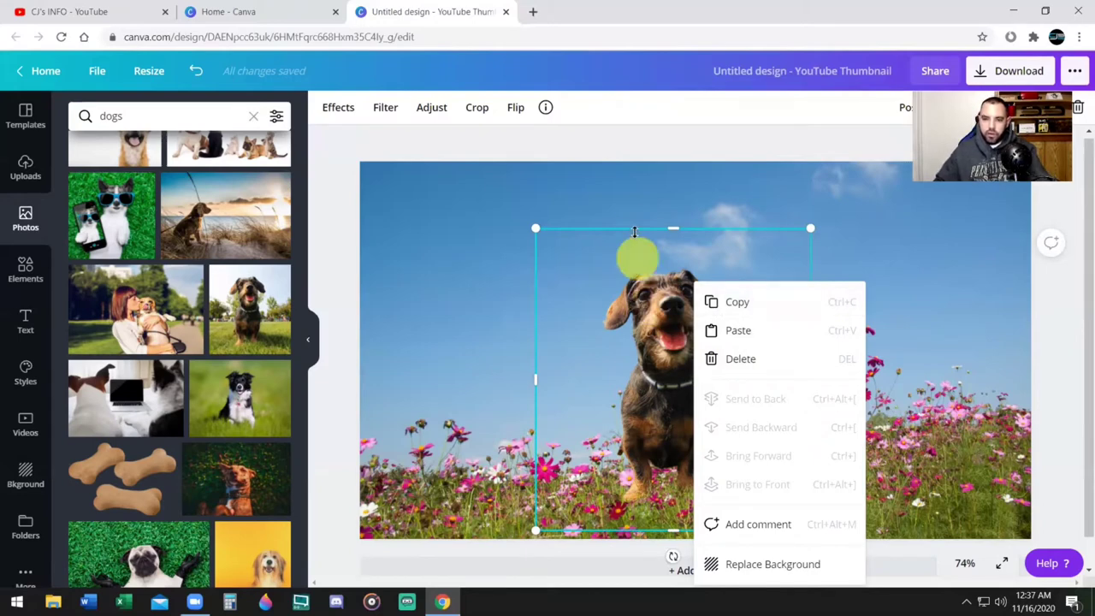
pyautogui.click(634, 221)
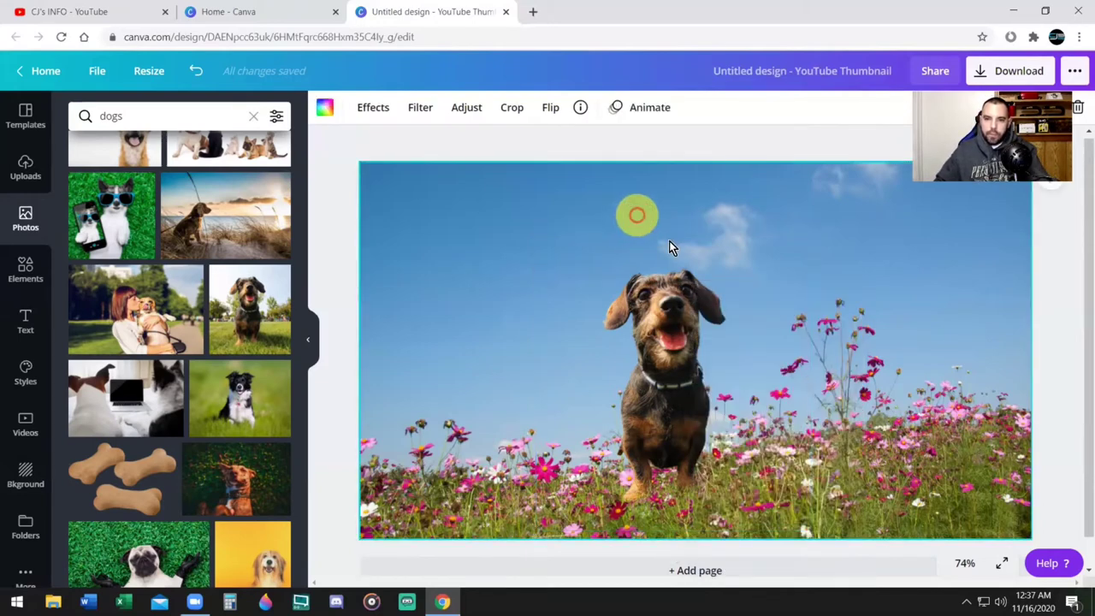
# - Paste a duplicate of the dog cut-out and try placing it beside the original
pyautogui.rightClick(518, 302)
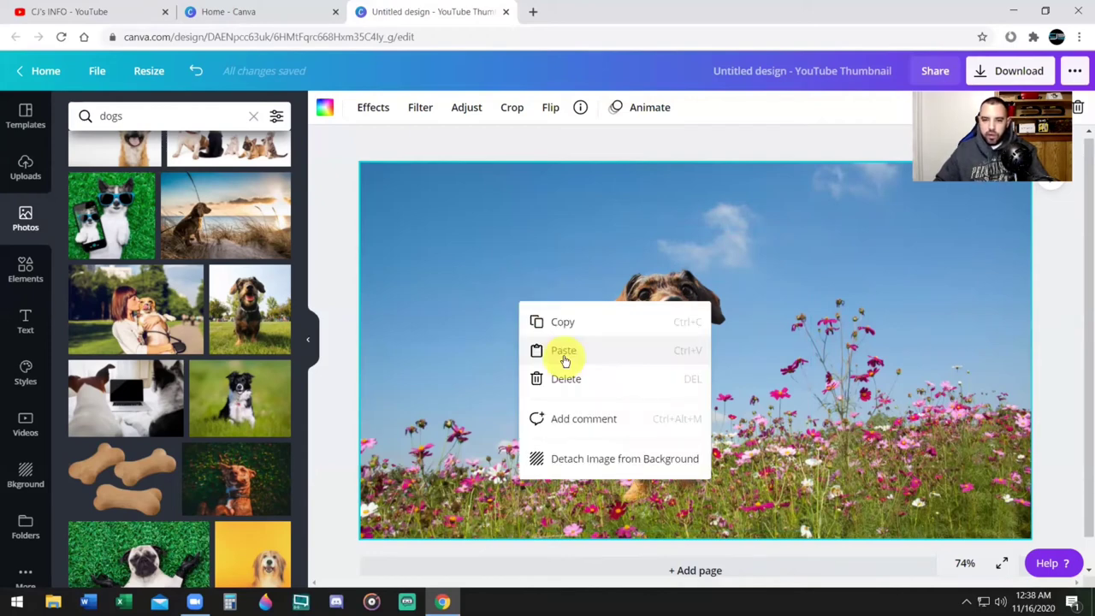
pyautogui.click(489, 335)
pyautogui.click(652, 317)
pyautogui.moveTo(653, 317); pyautogui.dragTo(536, 319)
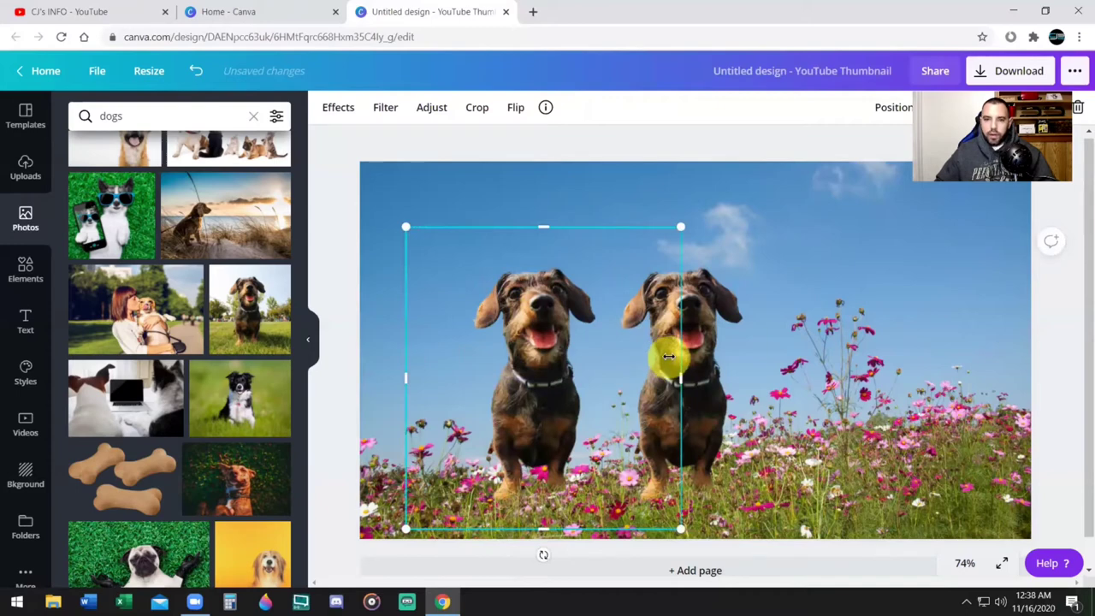
pyautogui.moveTo(669, 356); pyautogui.dragTo(674, 357)
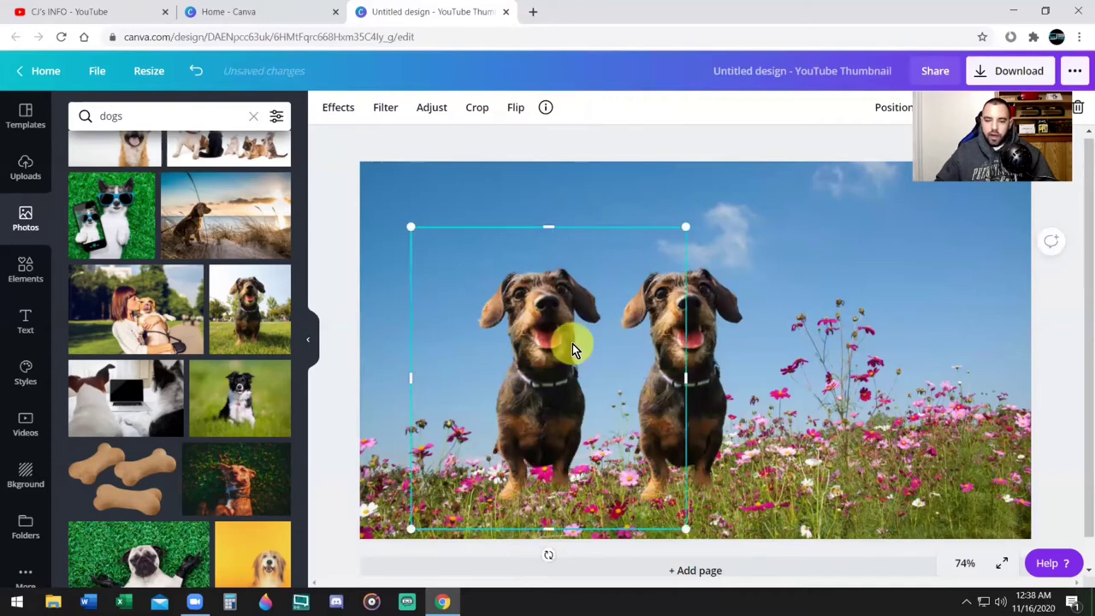
pyautogui.moveTo(549, 351); pyautogui.dragTo(820, 349)
pyautogui.hotkey('ctrl', 'z')
pyautogui.hotkey('ctrl', 'z')
pyautogui.hotkey('ctrl', 'z')
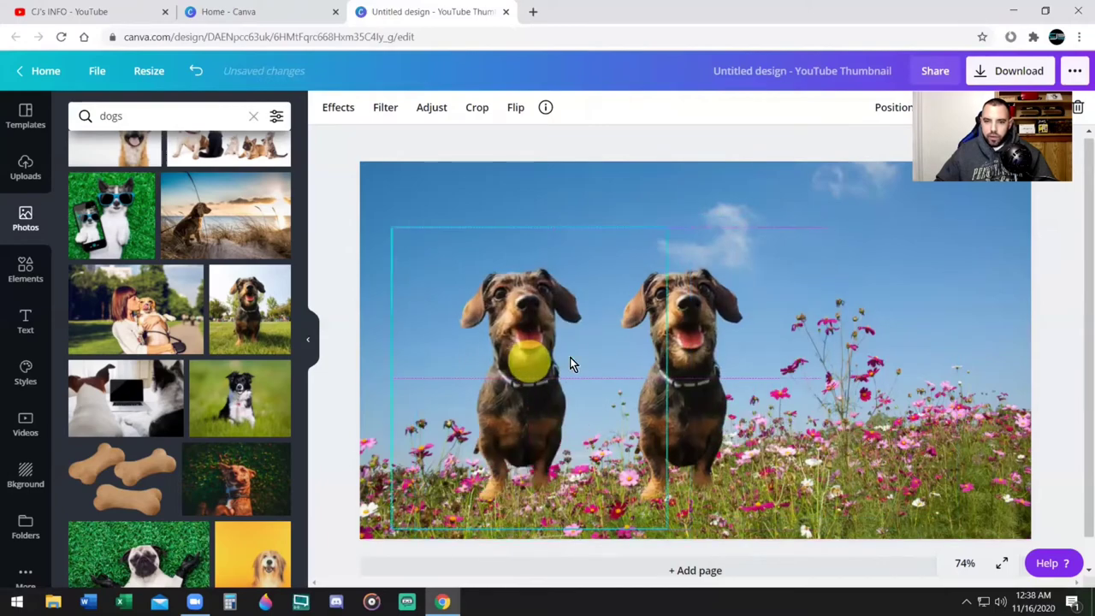
# - Adjust the dog copies' layering and set the left copy slightly apart from the other dog
pyautogui.click(716, 344)
pyautogui.moveTo(591, 346); pyautogui.dragTo(660, 356)
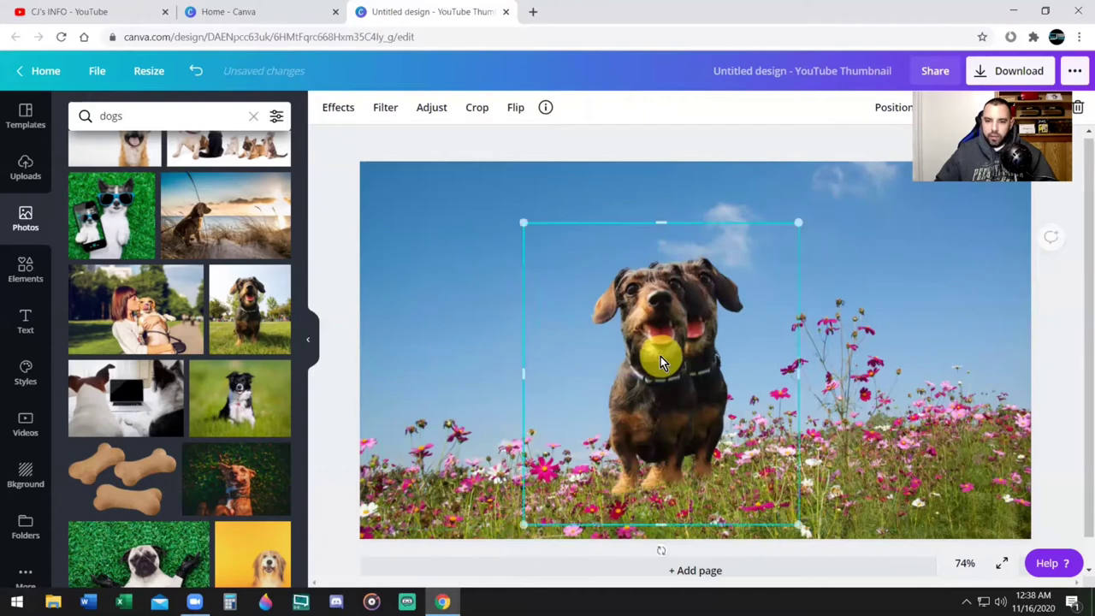
pyautogui.rightClick(660, 356)
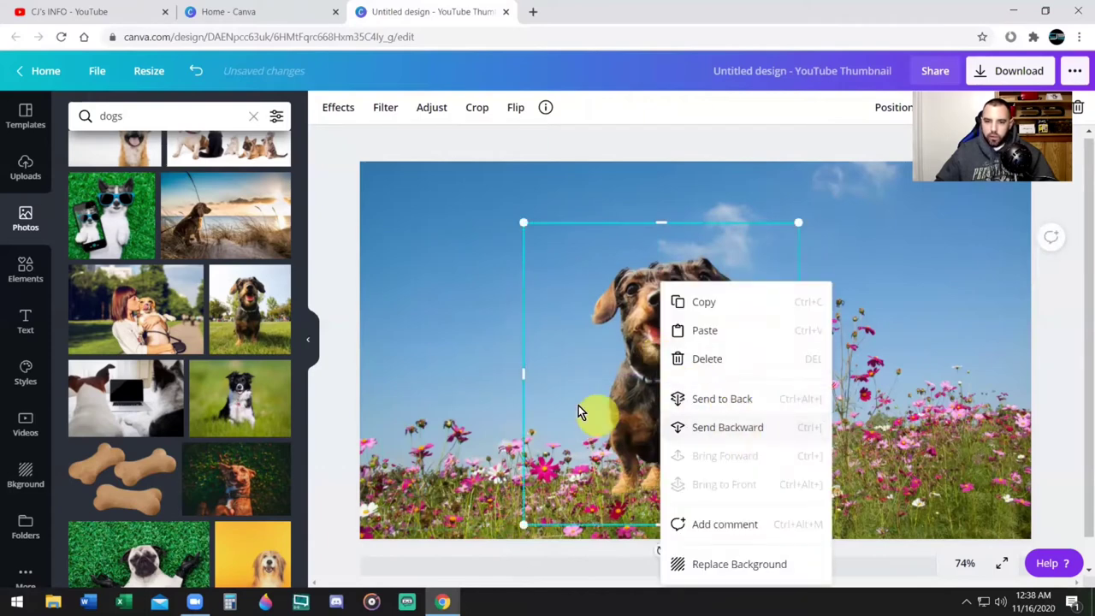
pyautogui.click(570, 384)
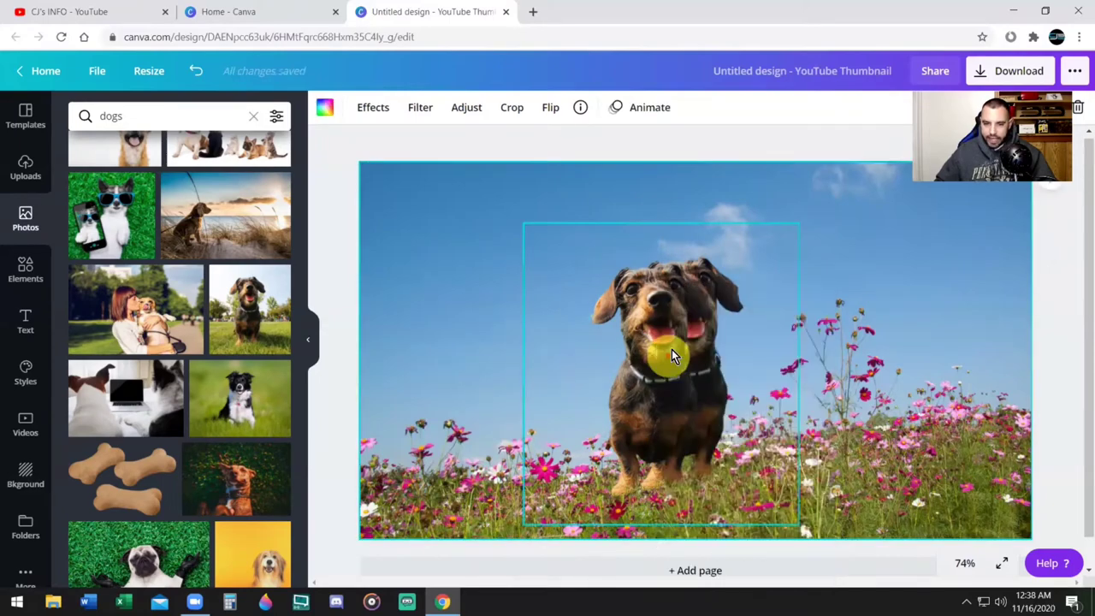
pyautogui.moveTo(698, 353); pyautogui.dragTo(789, 339)
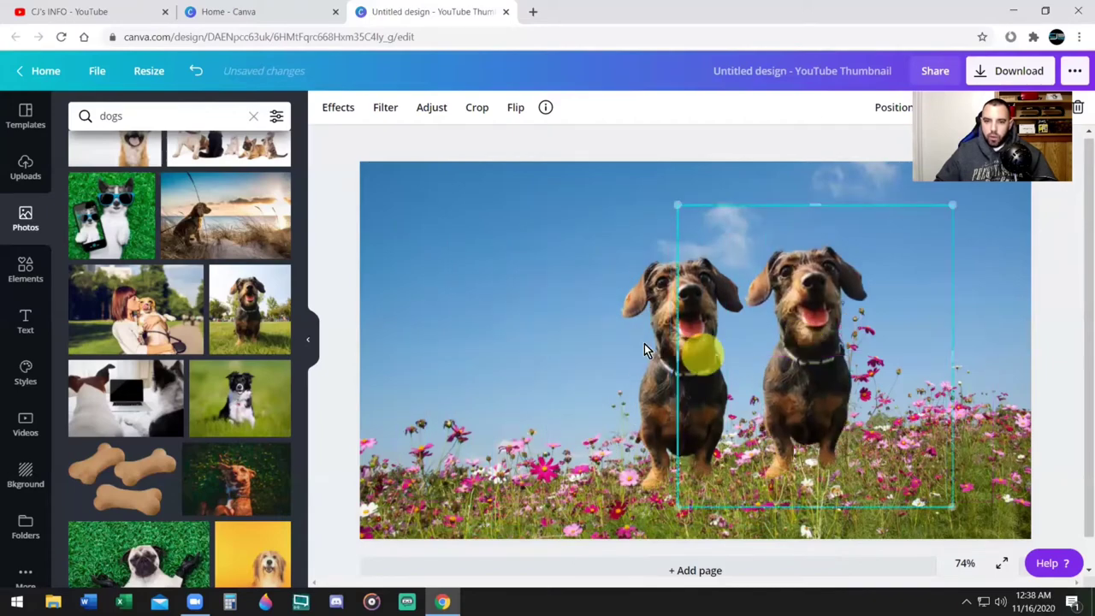
pyautogui.click(646, 345)
pyautogui.moveTo(608, 348); pyautogui.dragTo(633, 338)
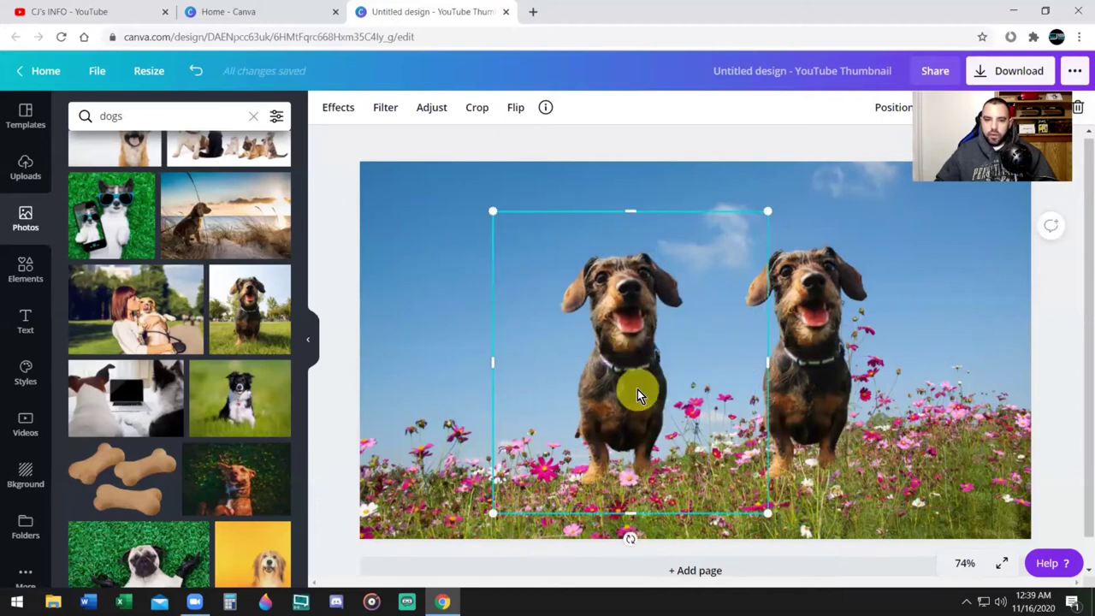
# - Give the left dog copy brightness 100, contrast 100 and saturation -100
pyautogui.click(443, 117)
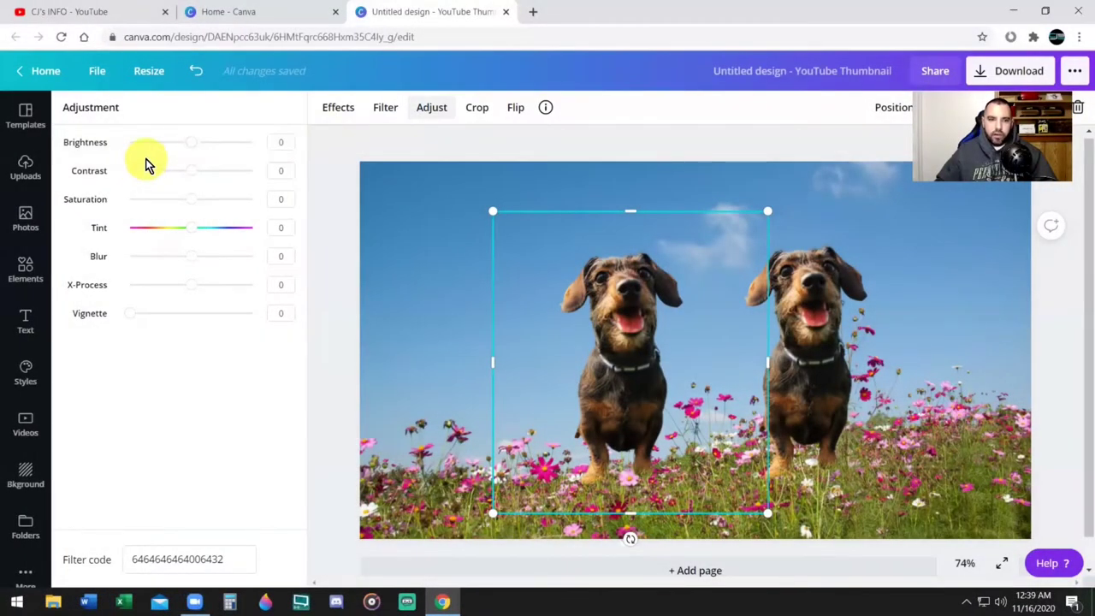
pyautogui.click(192, 146)
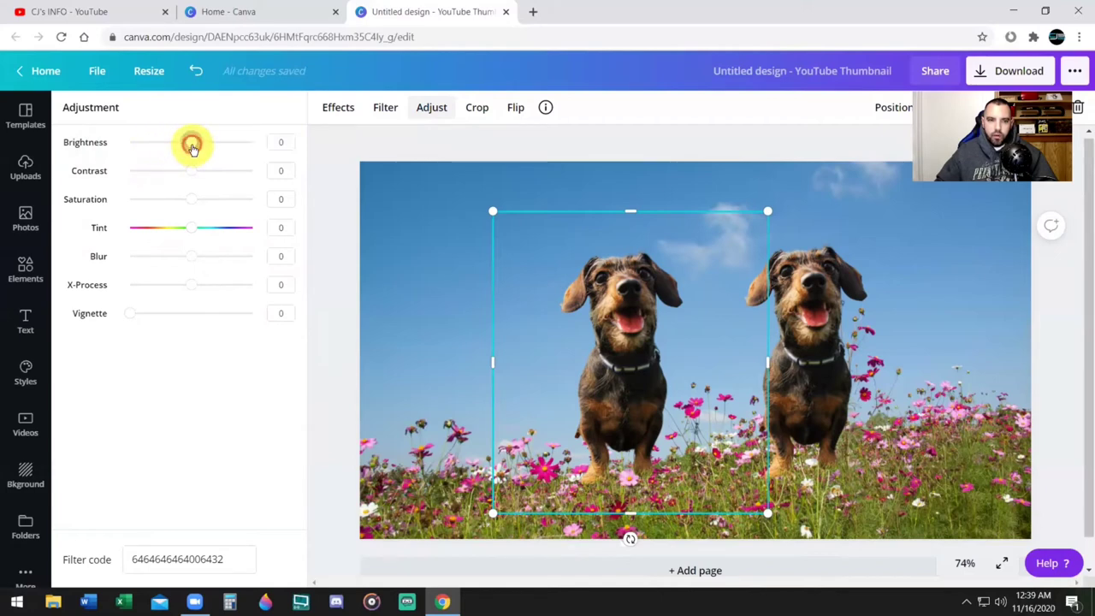
pyautogui.moveTo(196, 148); pyautogui.dragTo(270, 149)
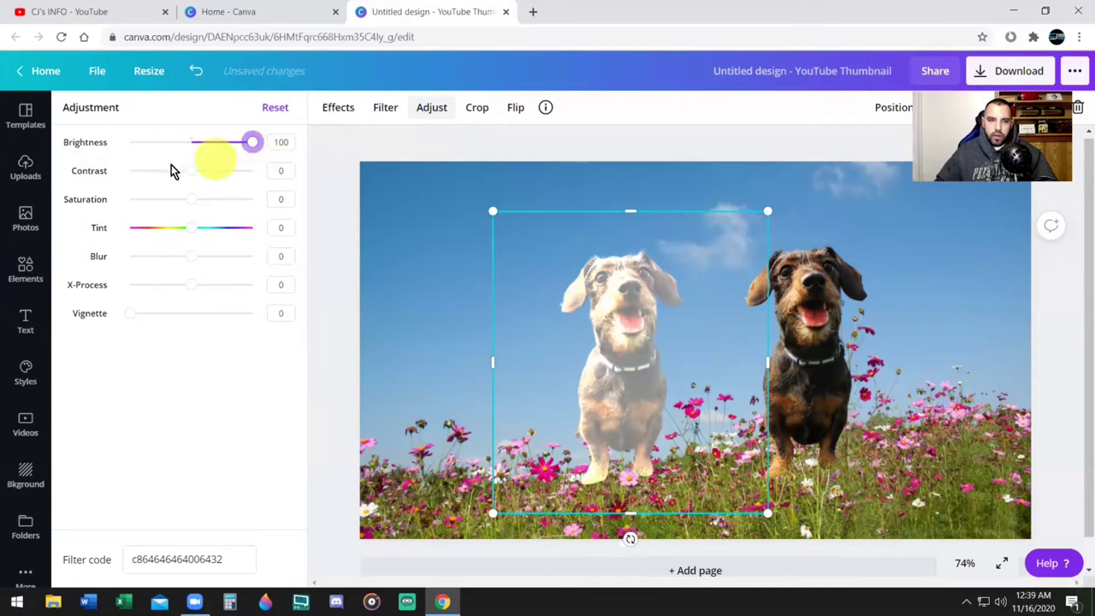
pyautogui.click(191, 175)
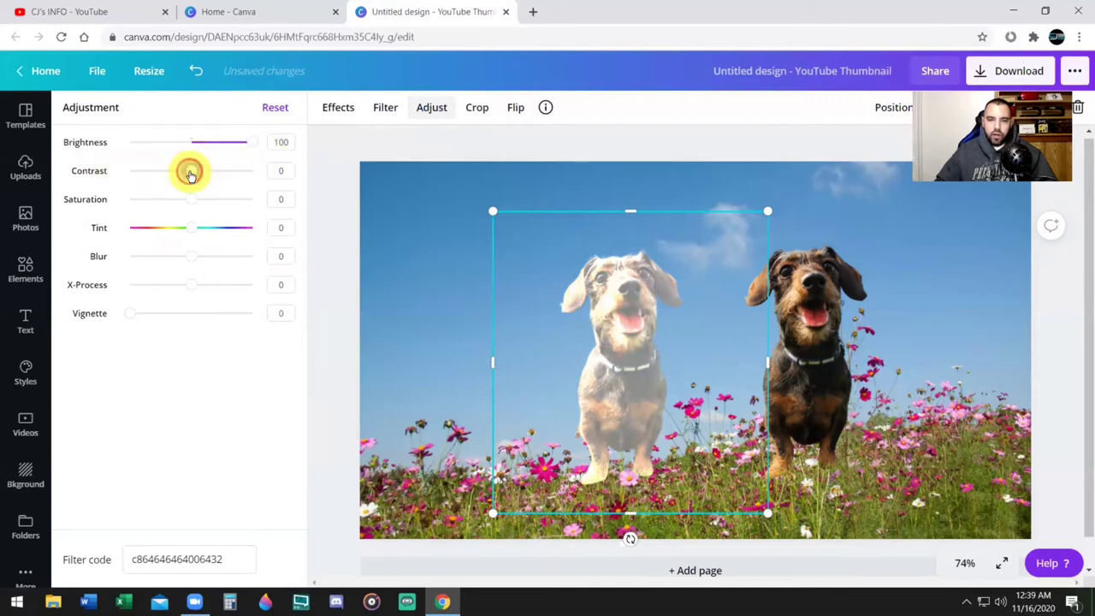
pyautogui.moveTo(196, 176); pyautogui.dragTo(292, 182)
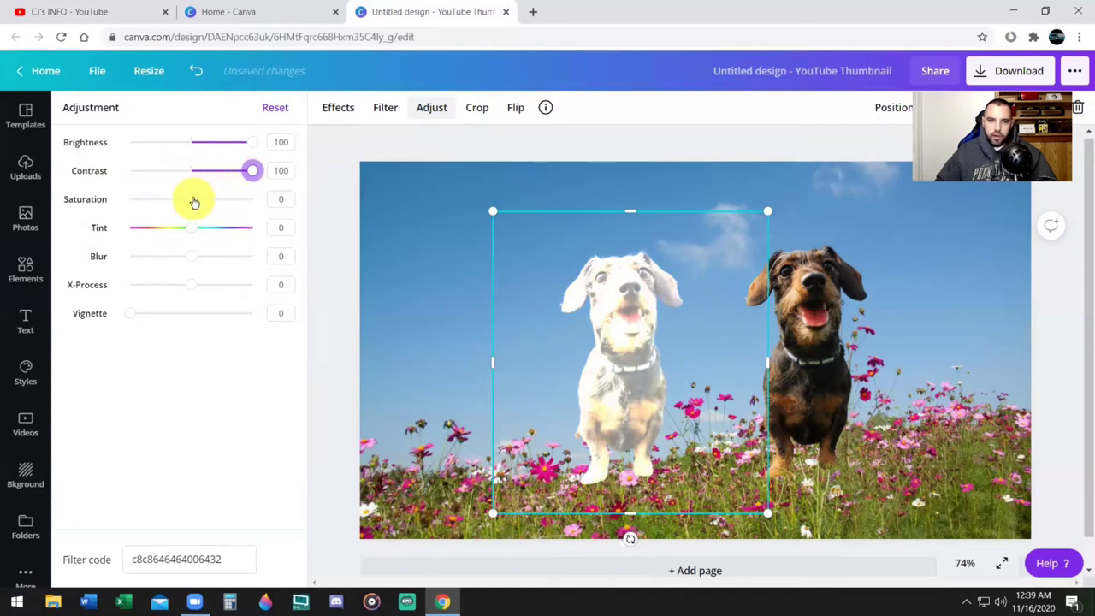
pyautogui.click(193, 201)
pyautogui.moveTo(185, 204); pyautogui.dragTo(61, 205)
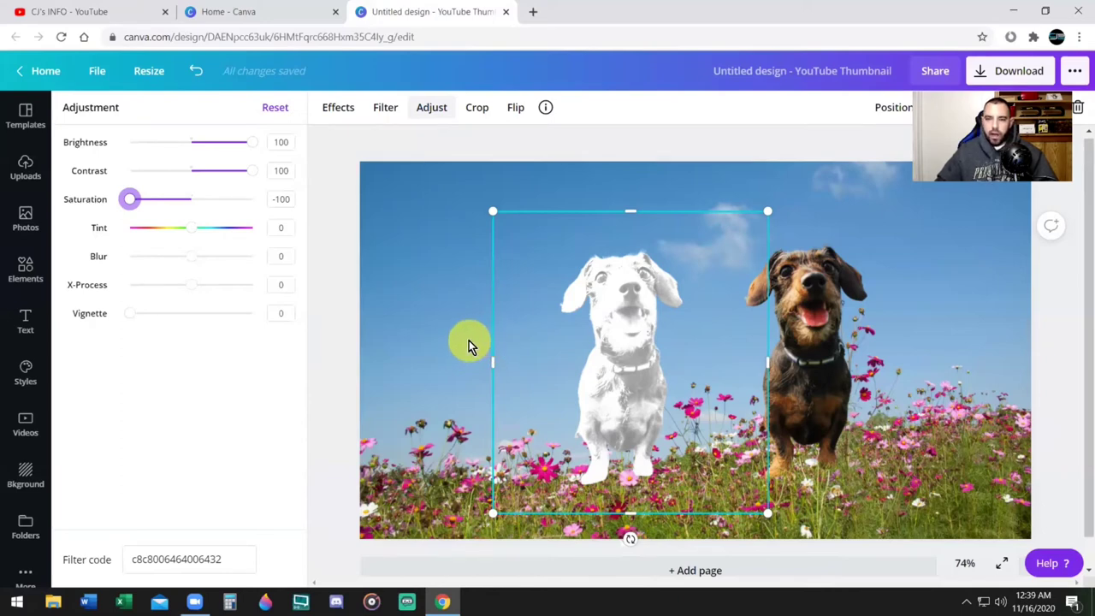
pyautogui.press('Escape')
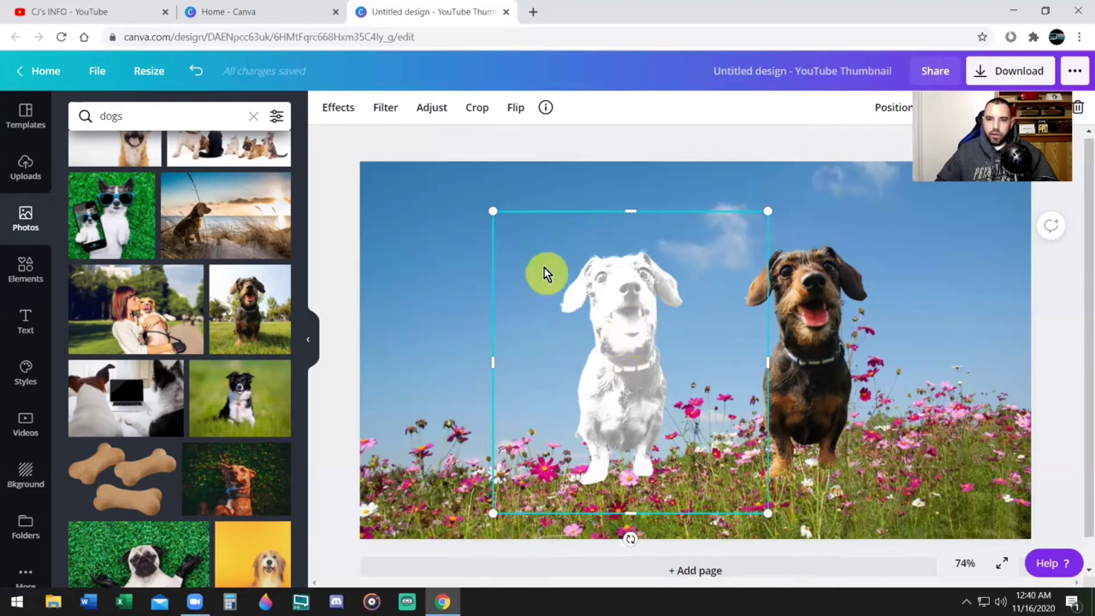
# - Enlarge the white dog copy to 574 by 631 and lay the brown dog over it
pyautogui.moveTo(493, 210); pyautogui.dragTo(502, 222)
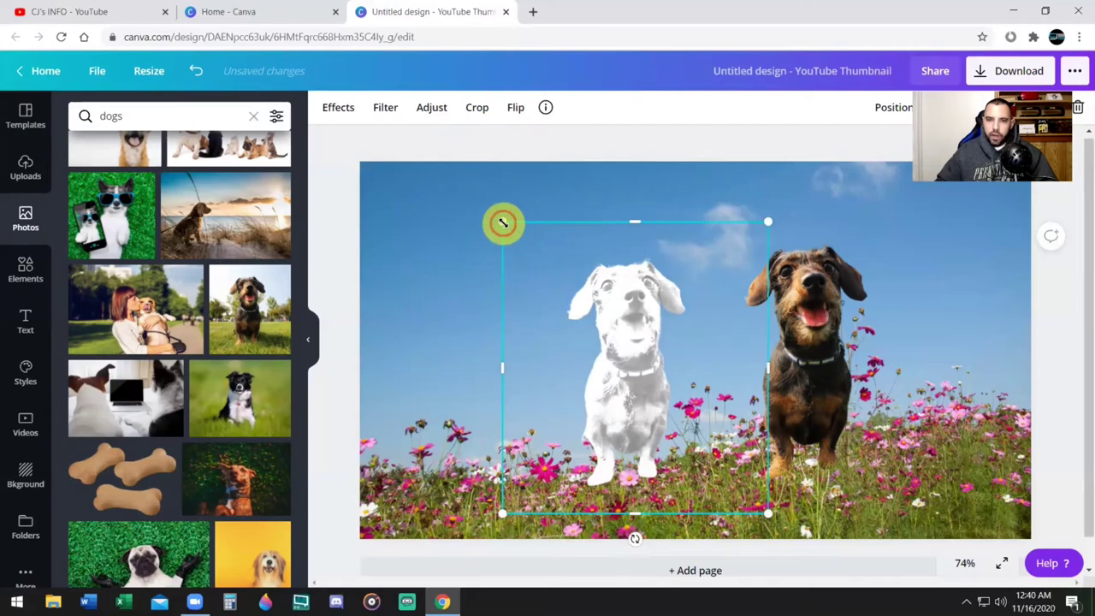
pyautogui.moveTo(503, 223); pyautogui.dragTo(455, 192)
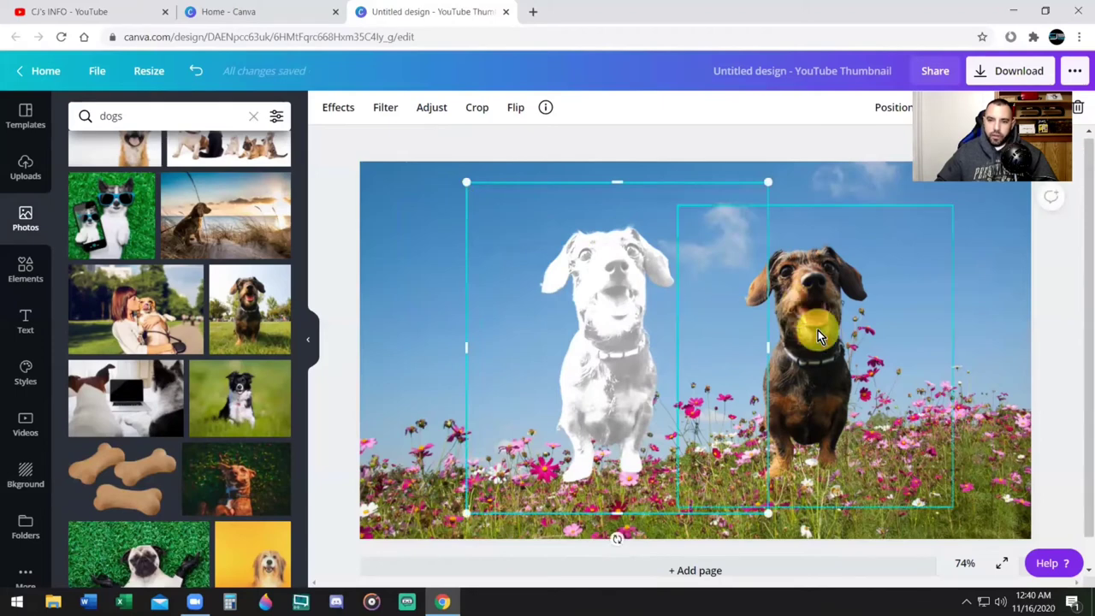
pyautogui.click(818, 330)
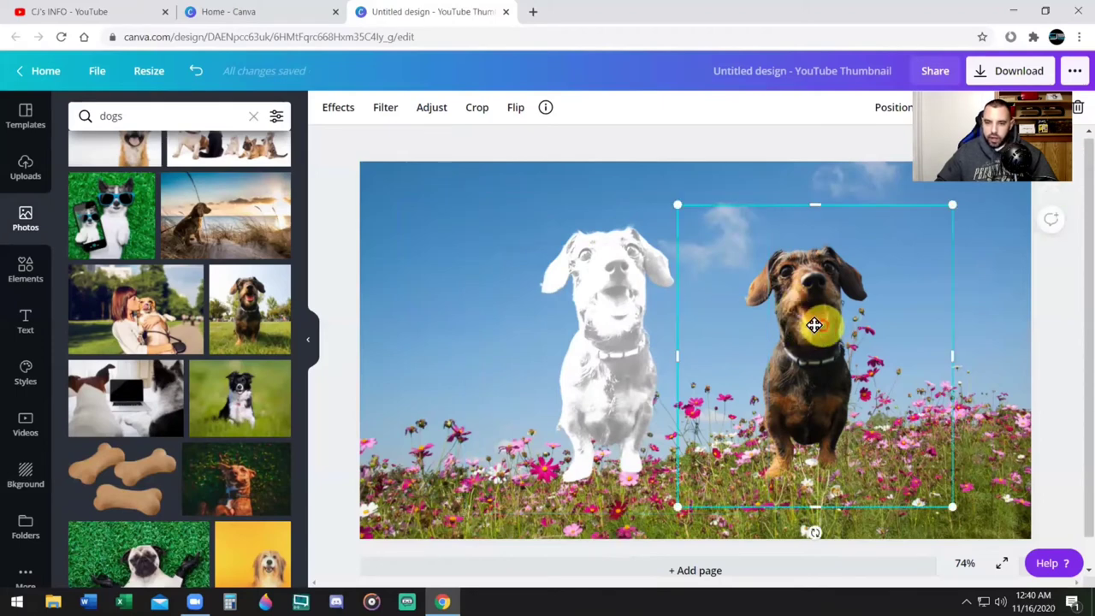
pyautogui.moveTo(814, 325); pyautogui.dragTo(616, 305)
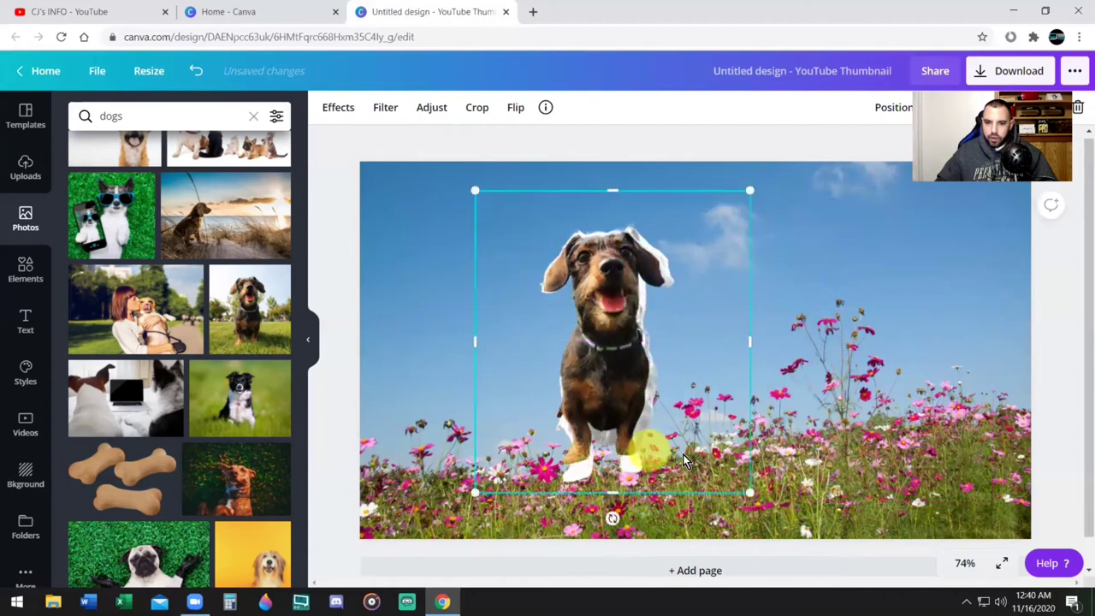
pyautogui.moveTo(743, 481); pyautogui.dragTo(745, 488)
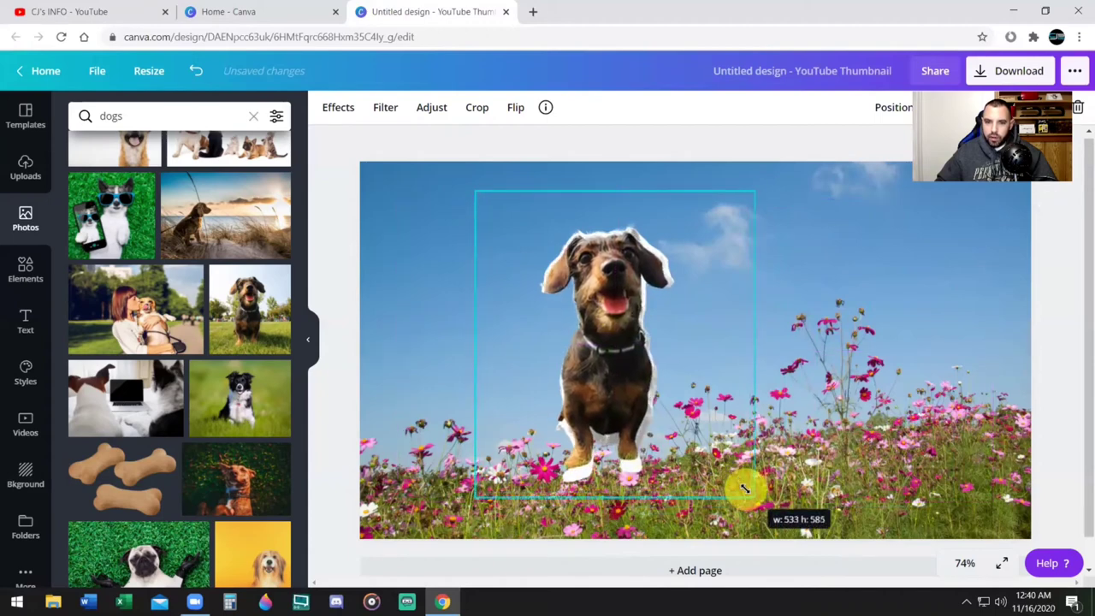
pyautogui.moveTo(613, 398); pyautogui.dragTo(658, 366)
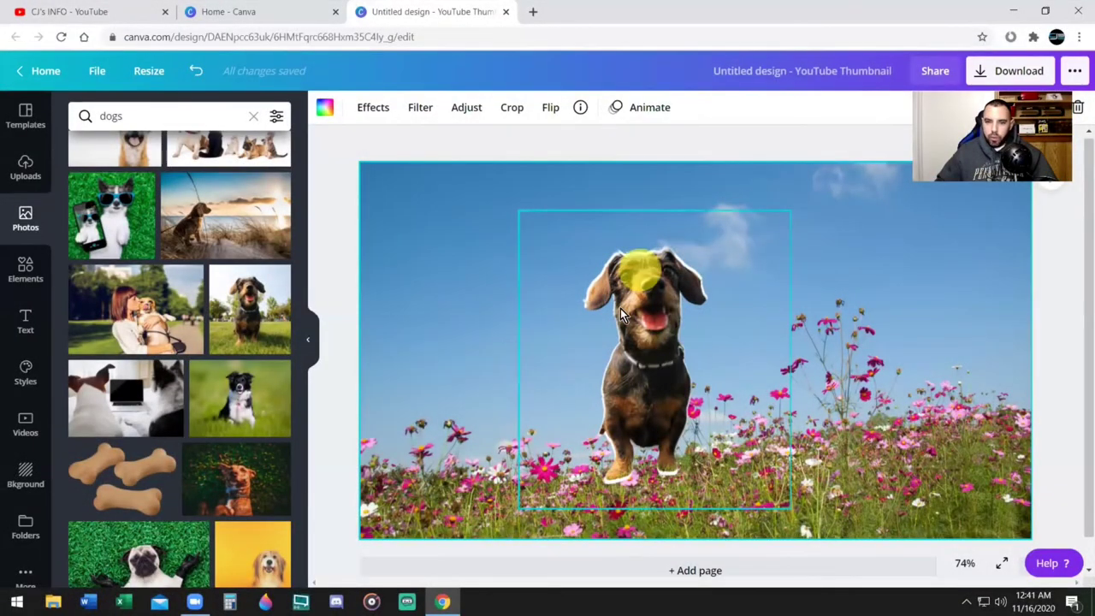
pyautogui.click(741, 196)
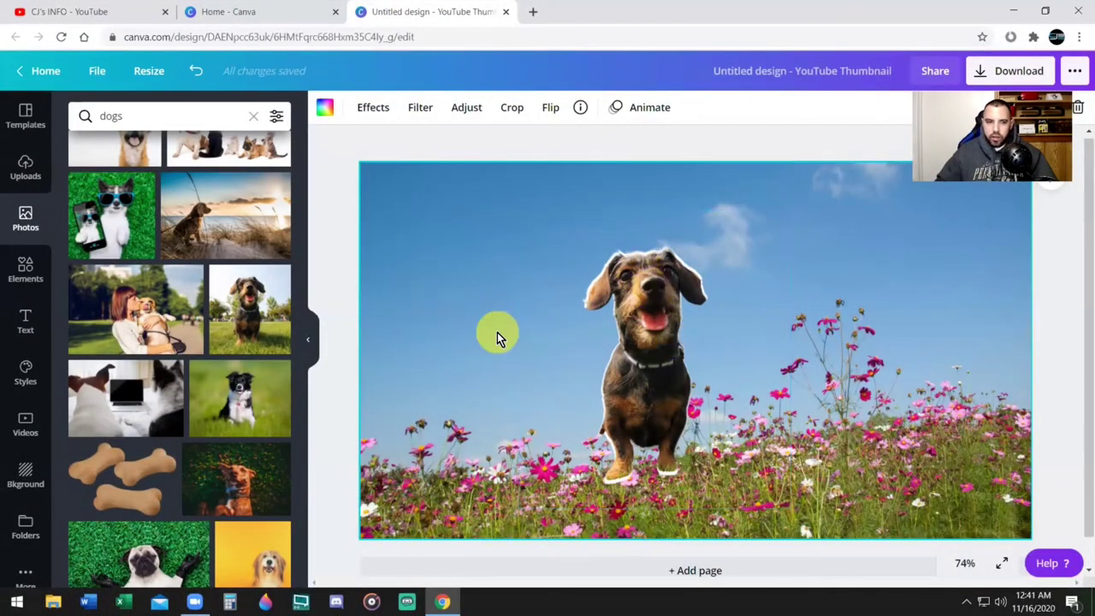
# - Add a woman photo, remove its background, trim its frame and place it beside the dog
pyautogui.click(172, 116)
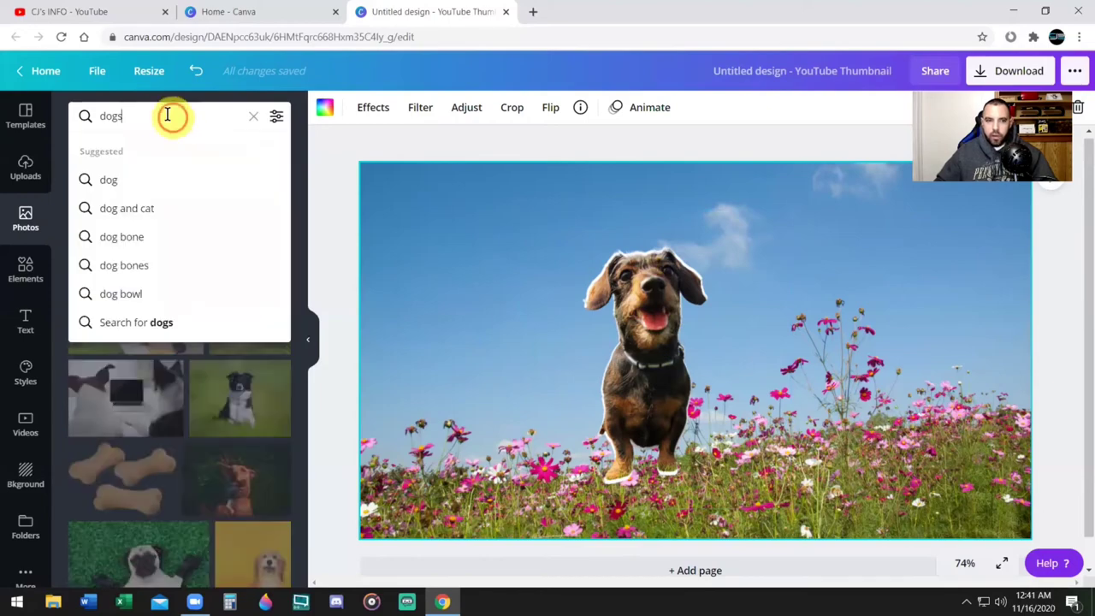
pyautogui.press('BackSpace')
pyautogui.press('BackSpace')
pyautogui.press('BackSpace')
pyautogui.press('BackSpace')
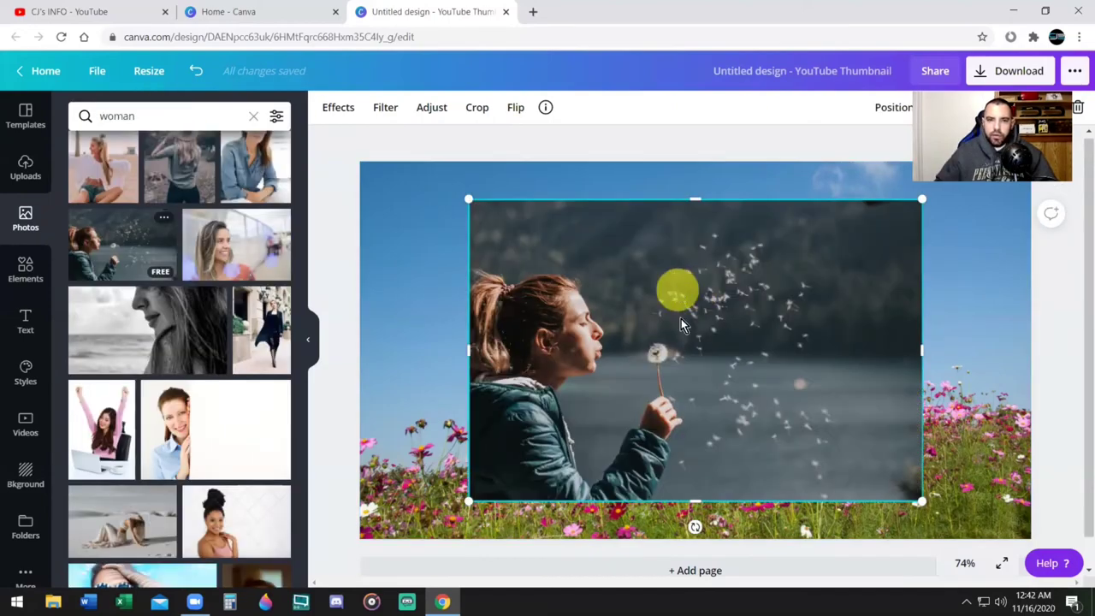
pyautogui.click(332, 107)
pyautogui.click(174, 154)
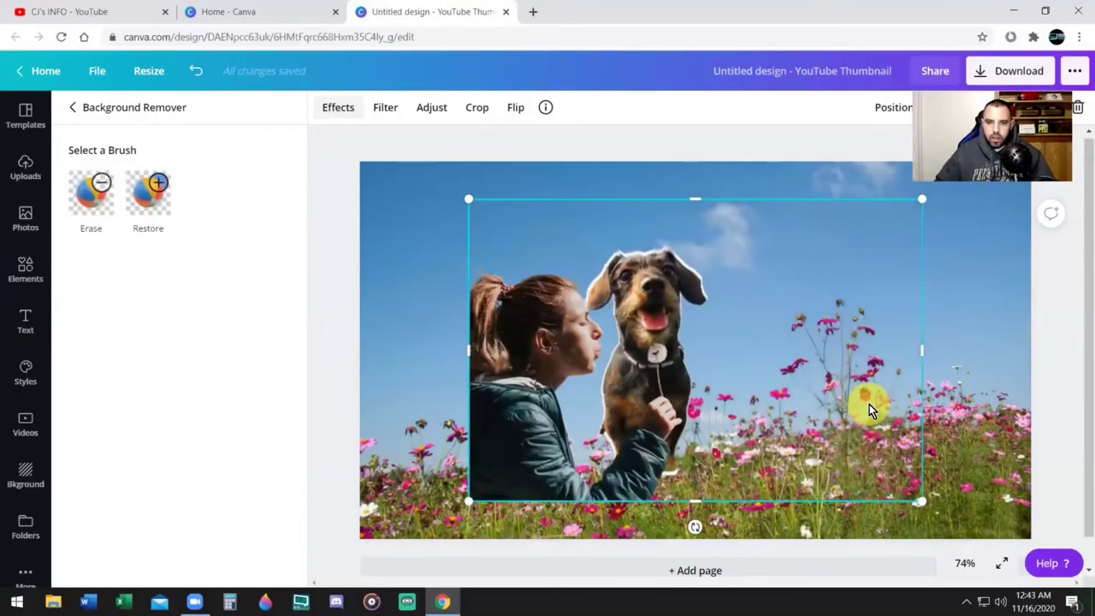
pyautogui.moveTo(599, 420); pyautogui.dragTo(514, 409)
pyautogui.moveTo(839, 340); pyautogui.dragTo(541, 314)
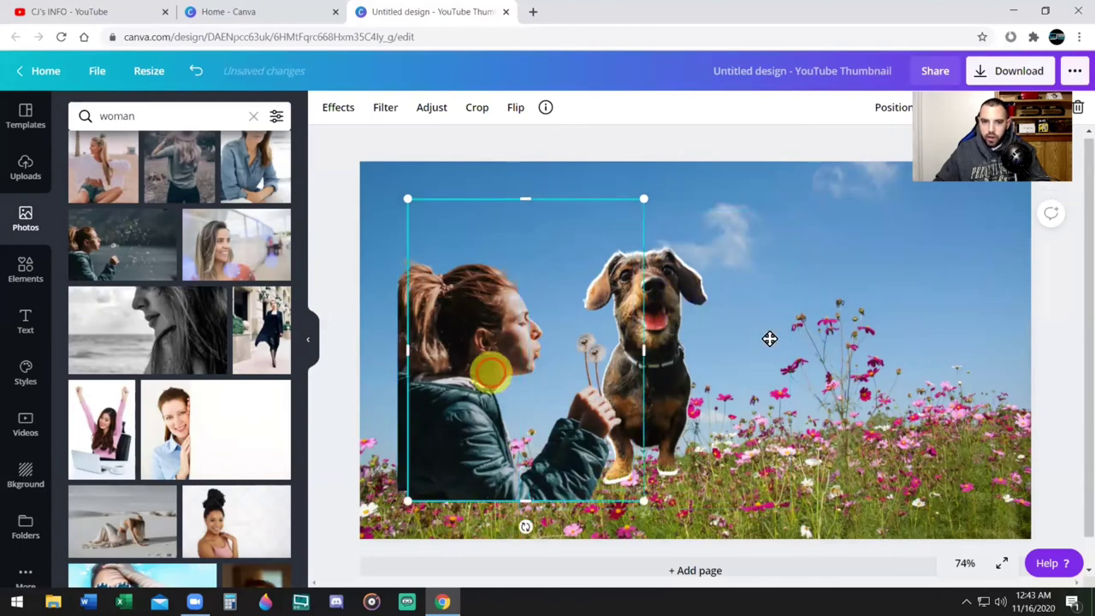
pyautogui.moveTo(454, 364); pyautogui.dragTo(494, 257)
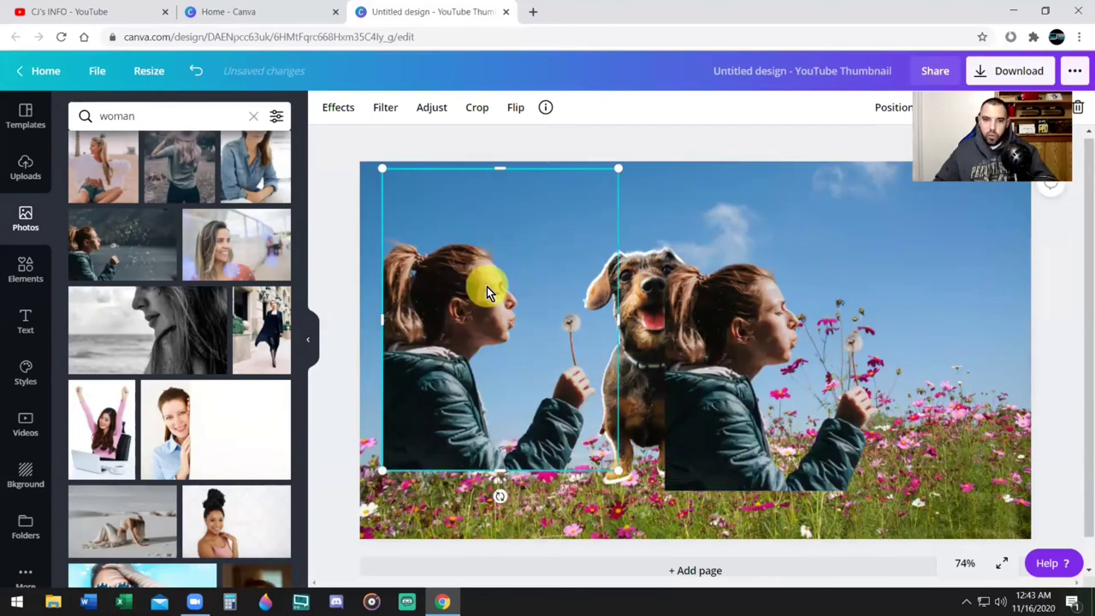
# - Bleach the woman copy with brightness 100, contrast 100, saturation -100, and enlarge it up-left
pyautogui.click(431, 107)
pyautogui.moveTo(192, 145); pyautogui.dragTo(253, 144)
pyautogui.moveTo(192, 172); pyautogui.dragTo(282, 171)
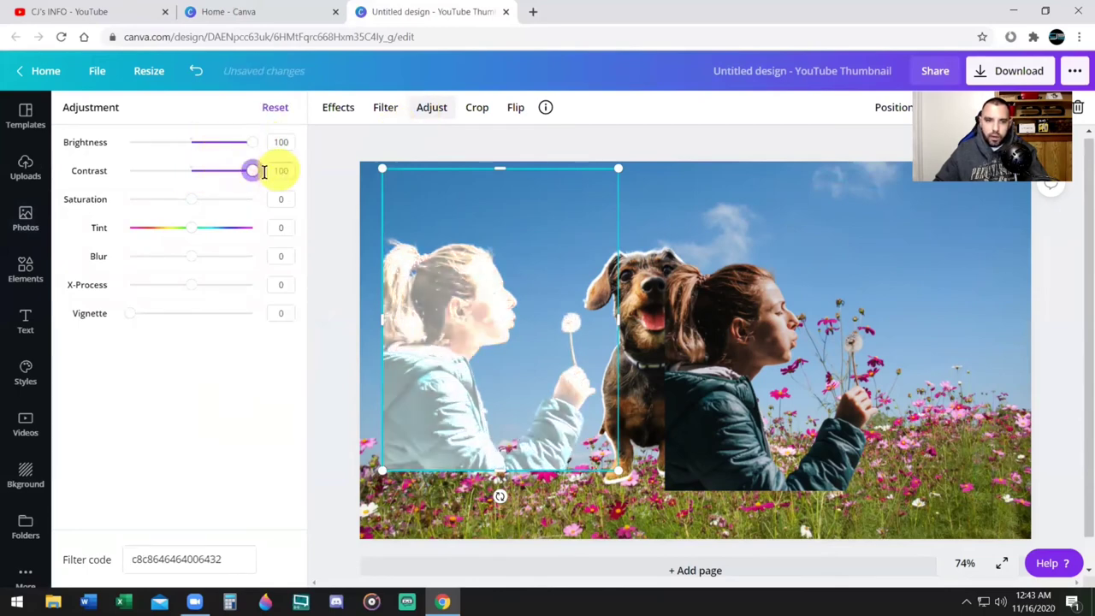
pyautogui.moveTo(192, 199); pyautogui.dragTo(94, 205)
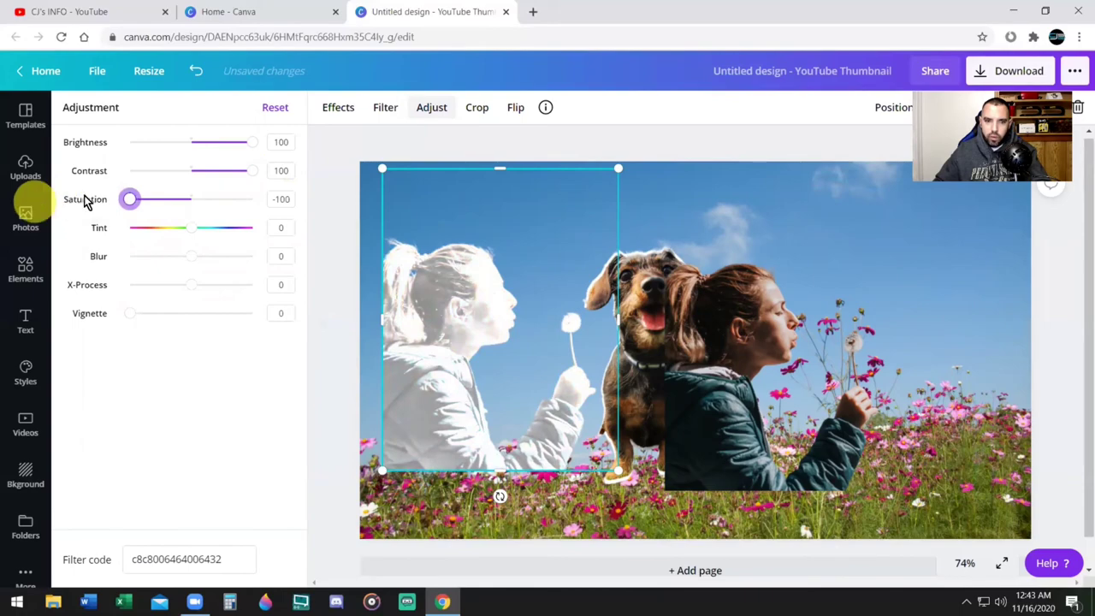
pyautogui.moveTo(381, 173); pyautogui.dragTo(359, 162)
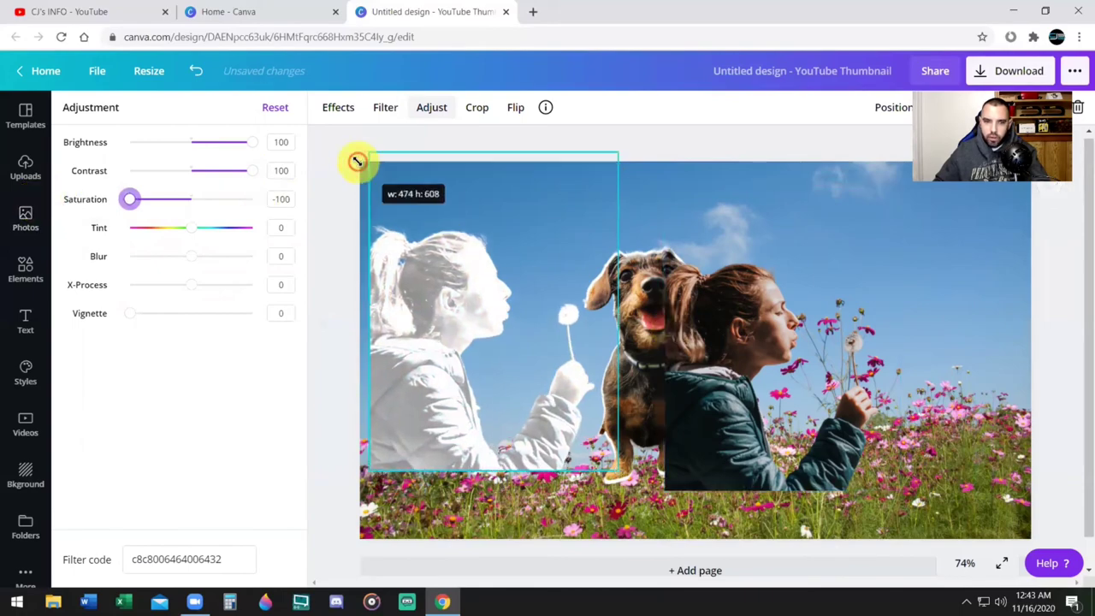